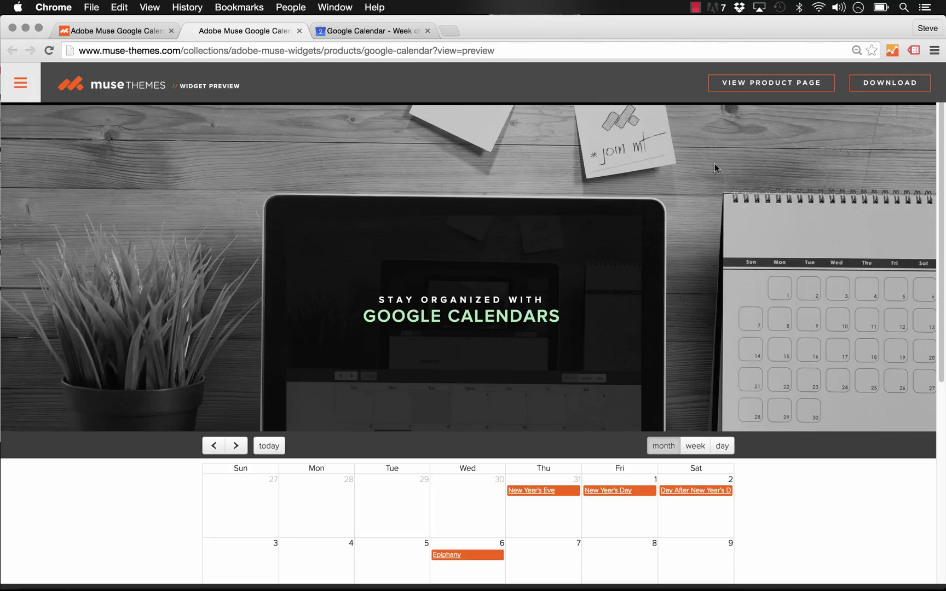
# Step: Advance the demo calendar to March and view the St. Patrick's Day event details
pyautogui.scroll(-5, 715, 165)
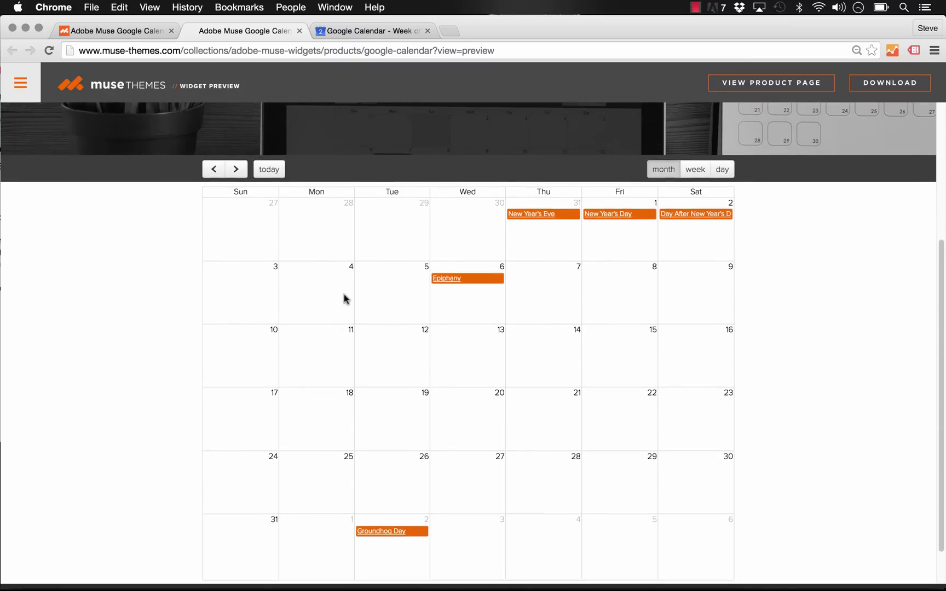
pyautogui.click(236, 170)
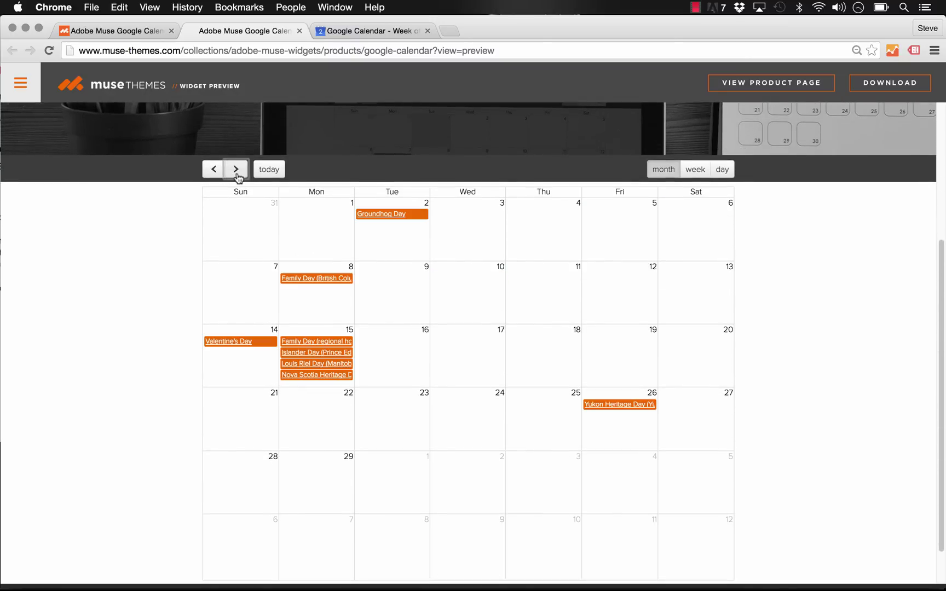
pyautogui.click(236, 169)
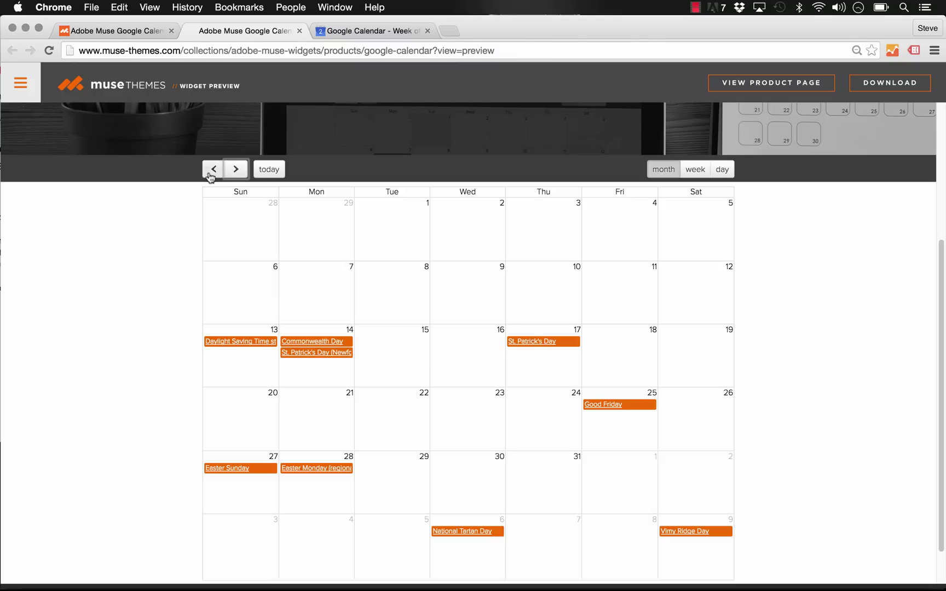
pyautogui.click(541, 342)
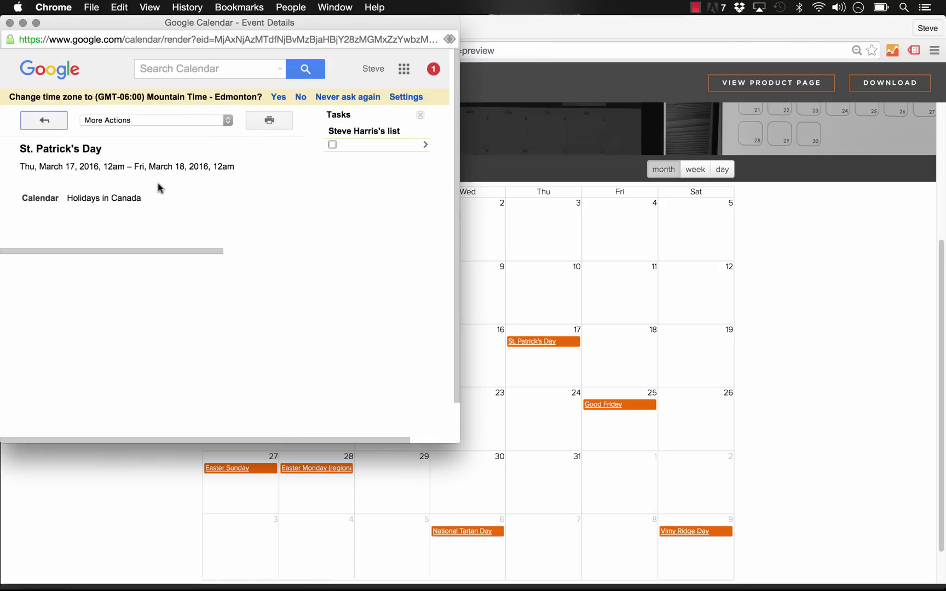
pyautogui.click(10, 22)
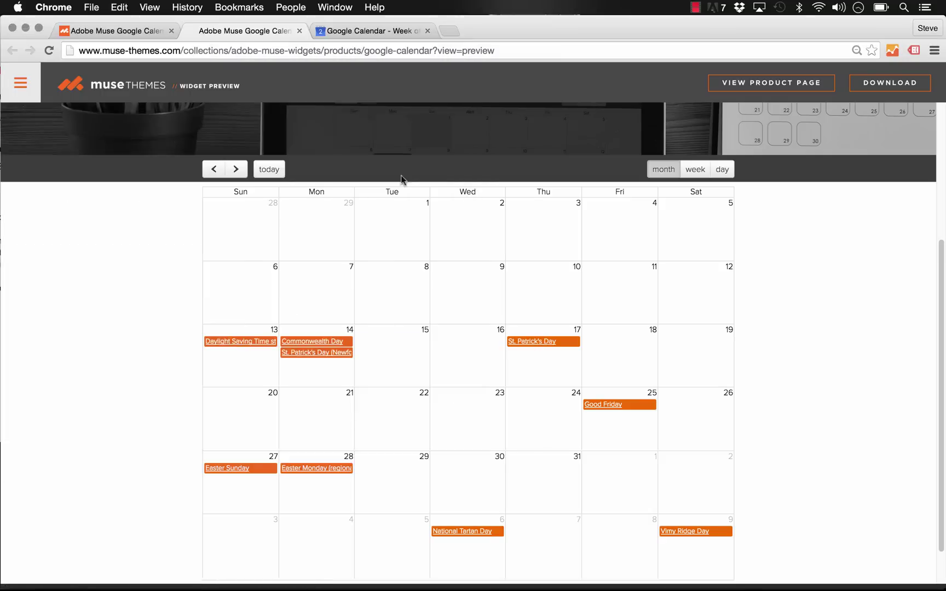
# Step: Try the demo calendar's week and day views, then return it to month view
pyautogui.click(697, 171)
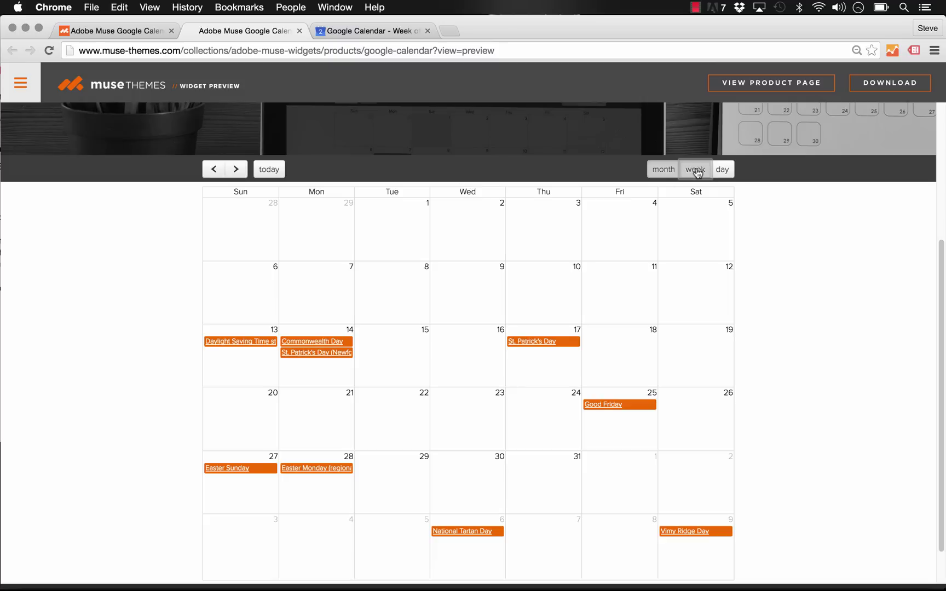
pyautogui.click(722, 169)
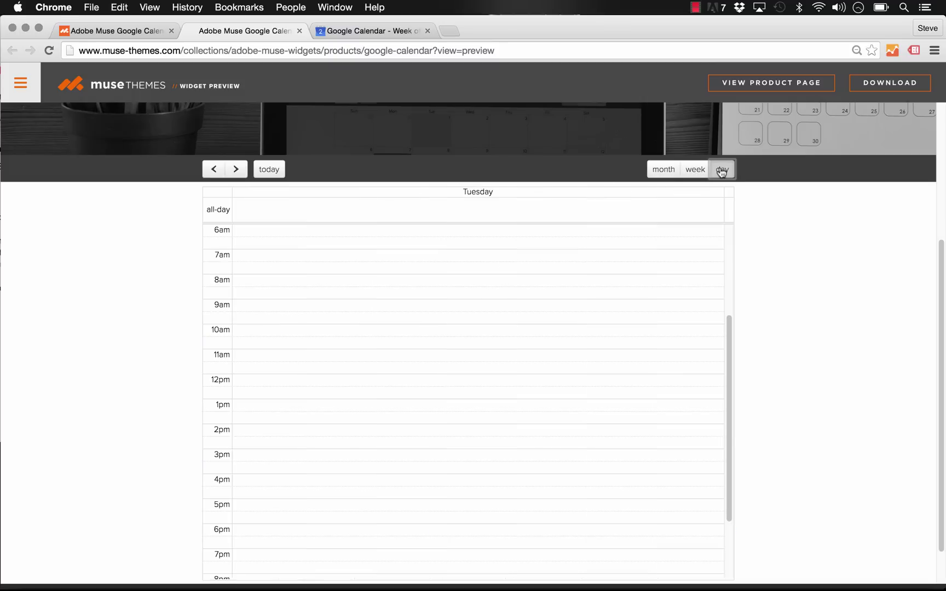
pyautogui.click(691, 175)
pyautogui.click(668, 171)
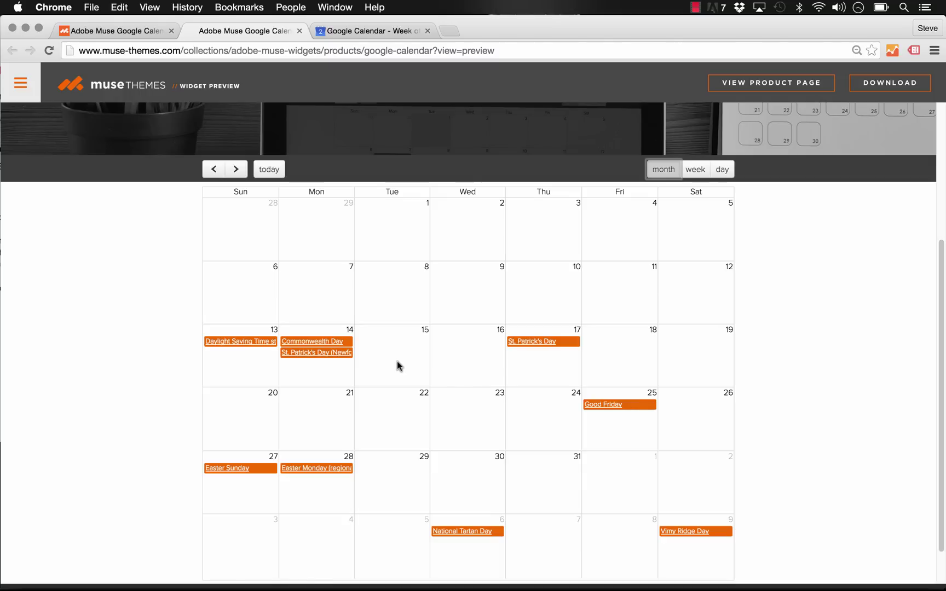
pyautogui.scroll(3, 181, 329)
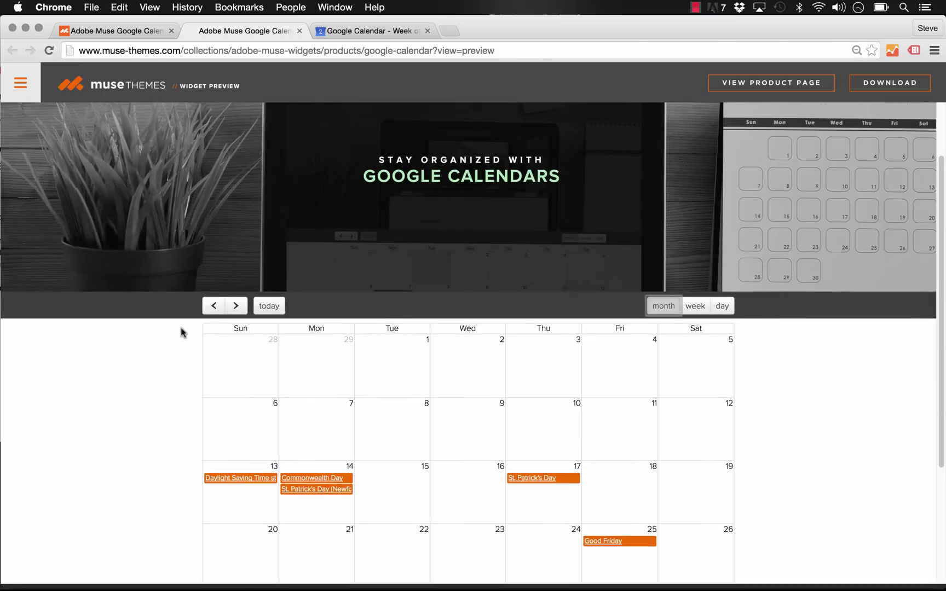
pyautogui.scroll(-1, 181, 459)
# Step: Drag the MT – Toolbox – Google Calendar widget from the Library onto the Home page
pyautogui.moveTo(327, 581)
pyautogui.click(296, 573)
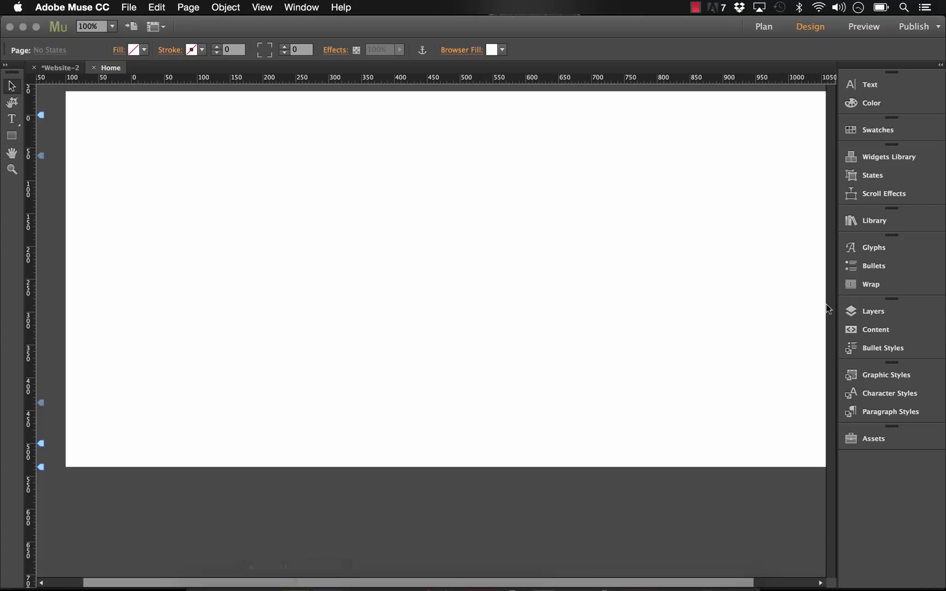
pyautogui.click(850, 221)
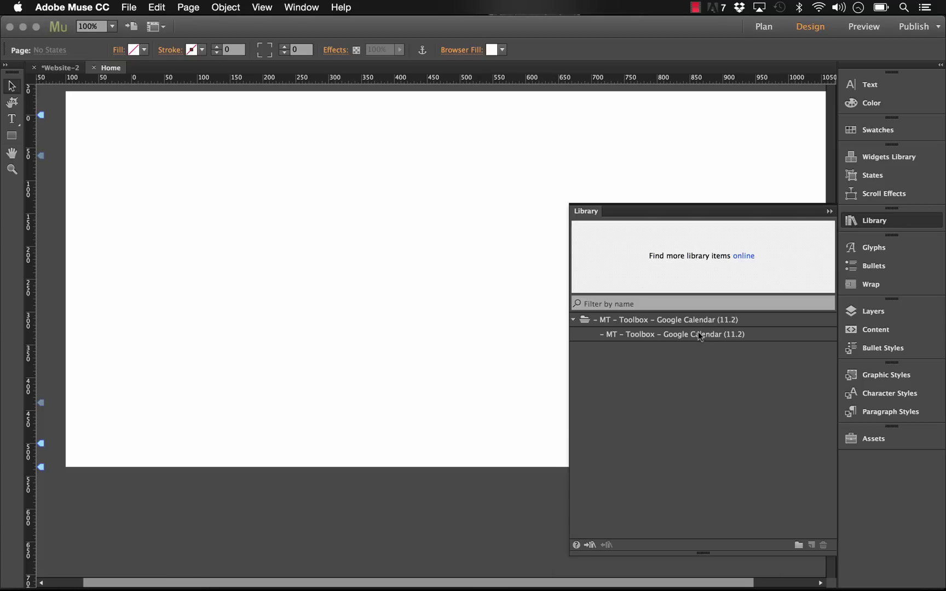
pyautogui.moveTo(705, 334); pyautogui.dragTo(201, 160)
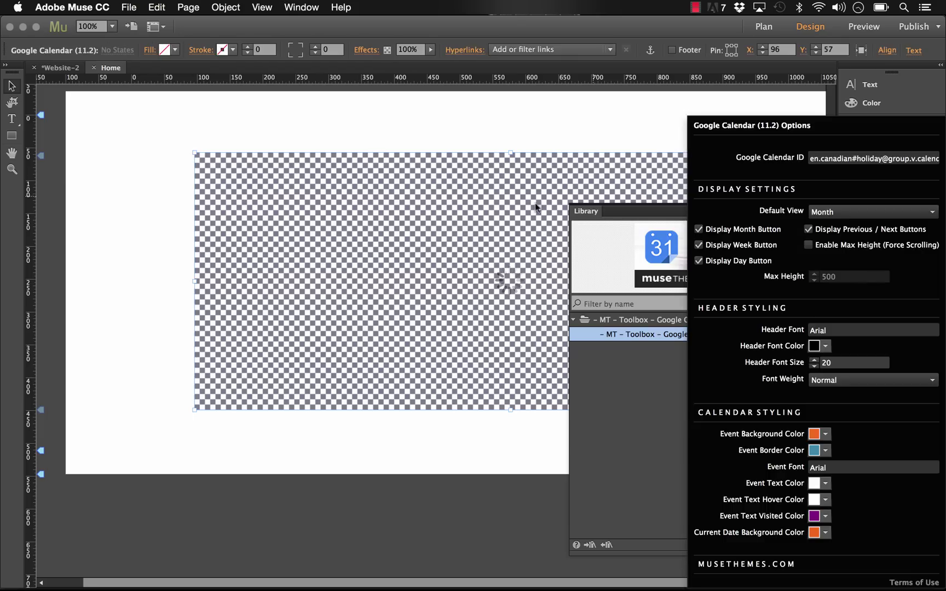
pyautogui.click(694, 183)
# Step: Reselect the calendar widget, look over its Options panel, then deselect it
pyautogui.click(718, 141)
pyautogui.click(703, 184)
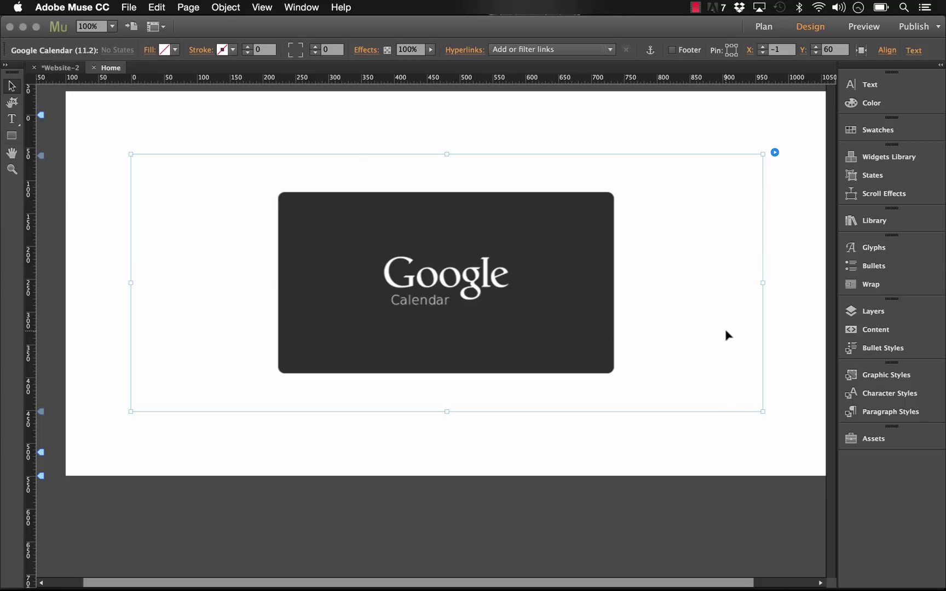
pyautogui.click(776, 153)
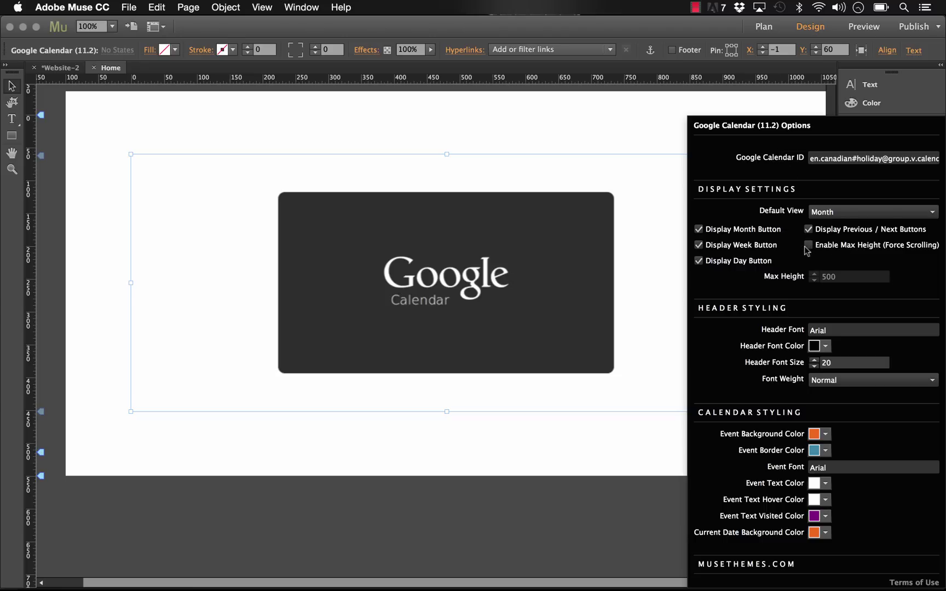
pyautogui.click(643, 134)
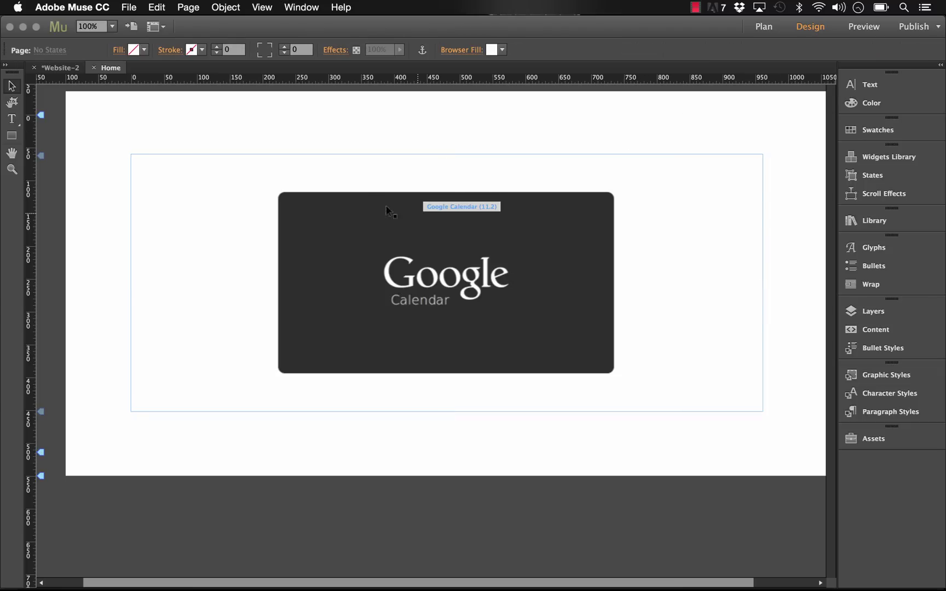
# Step: Preview the Home page in Chrome and scroll through the embedded September 2015 calendar
pyautogui.click(129, 7)
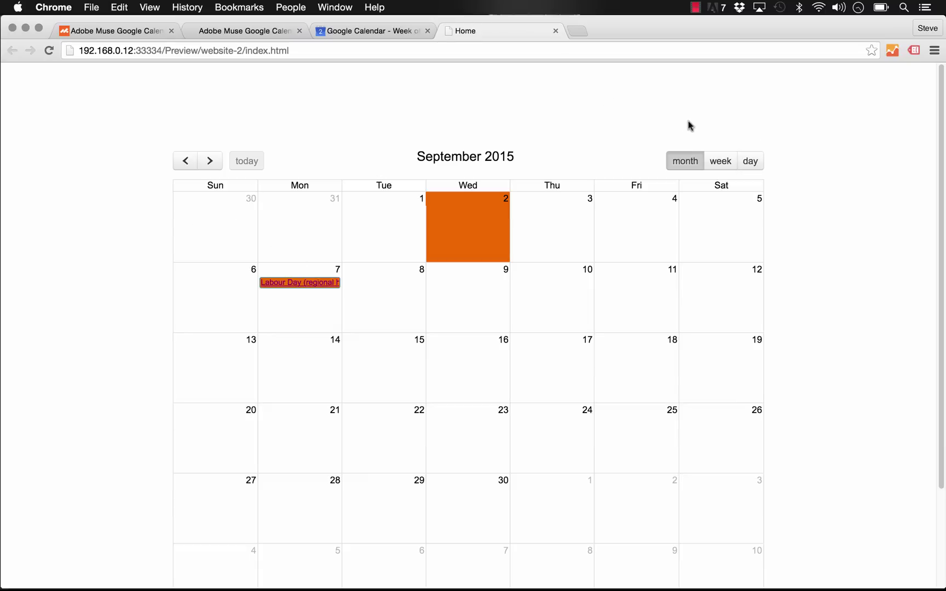
pyautogui.scroll(-5, 793, 210)
pyautogui.scroll(5, 792, 209)
pyautogui.scroll(-5, 793, 209)
pyautogui.scroll(5, 793, 210)
pyautogui.scroll(-1, 793, 209)
# Step: Inspect the Google Calendar ID field in the calendar widget's Options panel
pyautogui.click(302, 570)
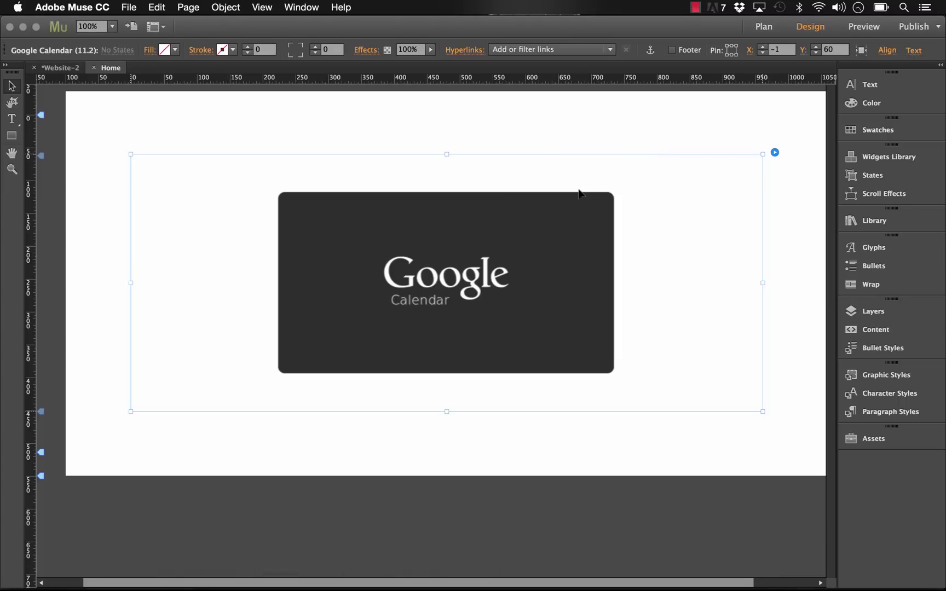
pyautogui.click(775, 152)
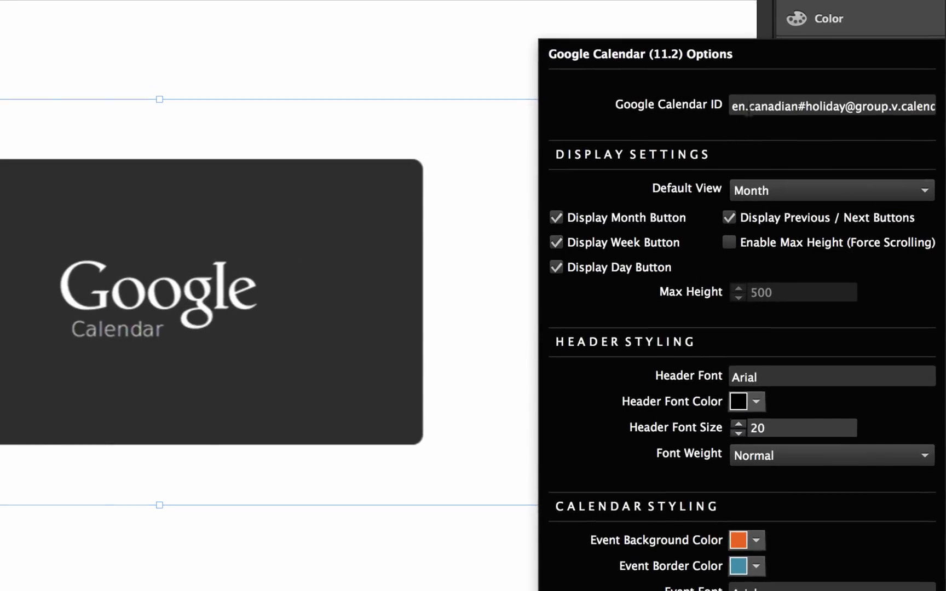
pyautogui.moveTo(748, 107); pyautogui.dragTo(655, 116)
pyautogui.click(792, 105)
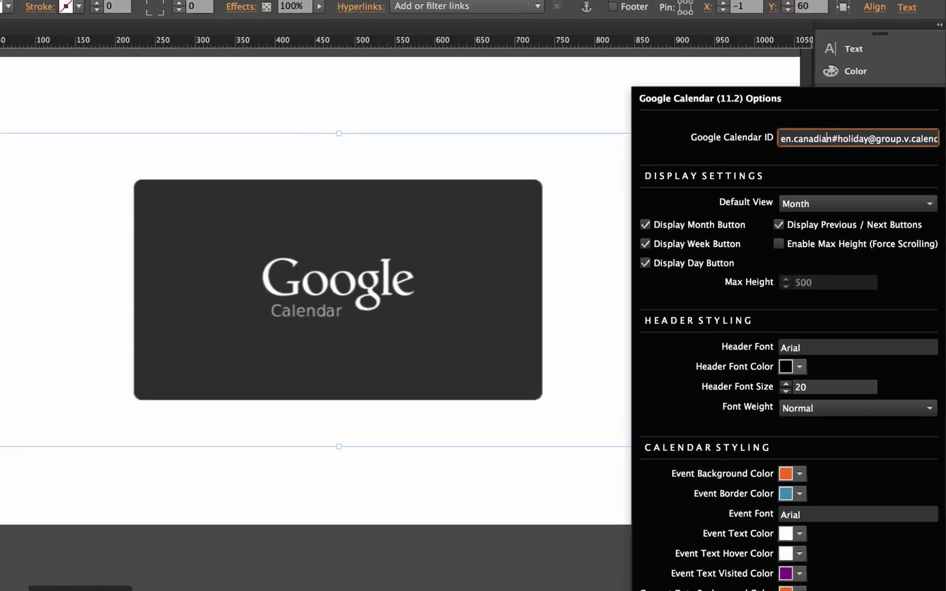
# Step: Open your own calendar's settings in Google Calendar and highlight its Calendar ID
pyautogui.click(244, 573)
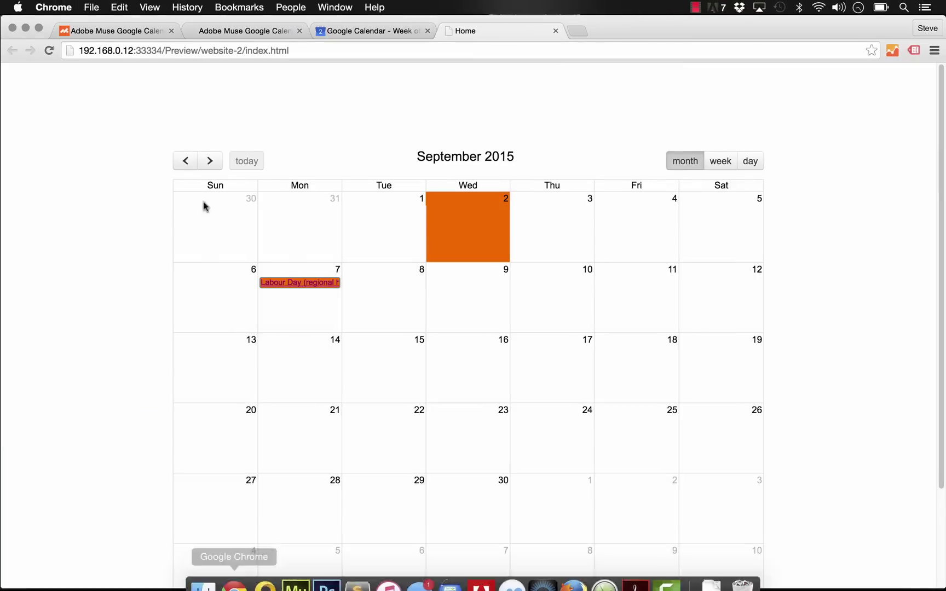
pyautogui.click(384, 34)
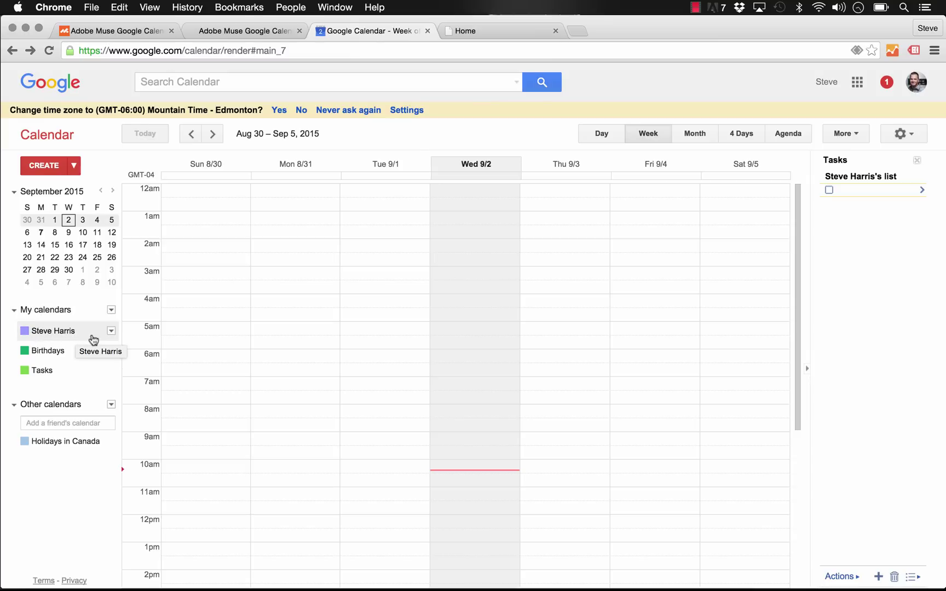
pyautogui.click(111, 332)
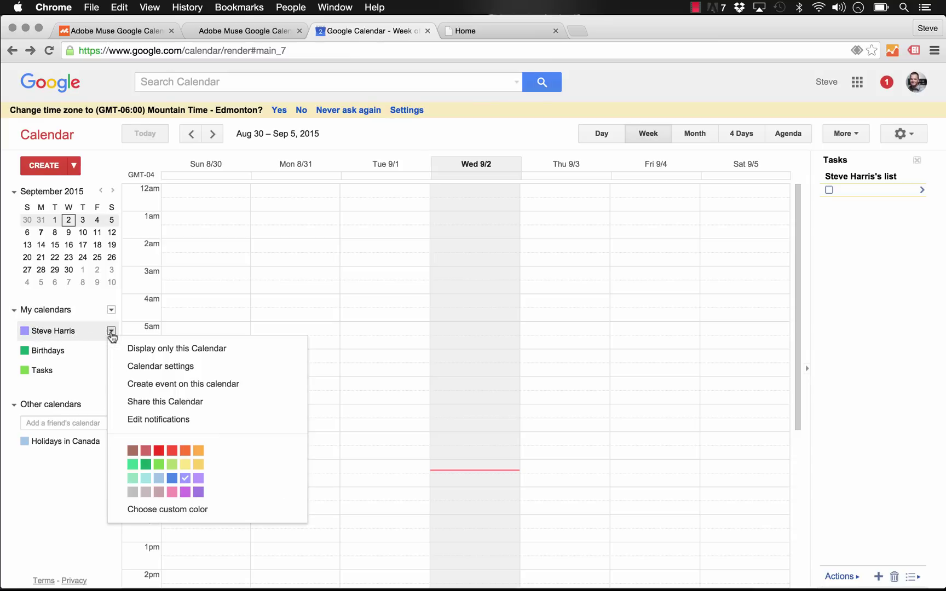
pyautogui.click(140, 366)
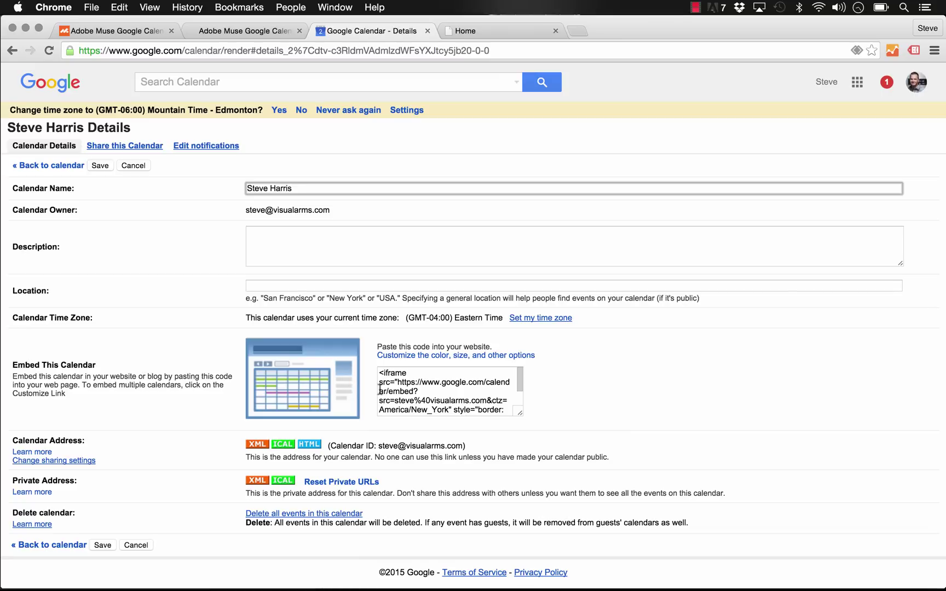
pyautogui.click(334, 443)
pyautogui.moveTo(335, 442); pyautogui.dragTo(467, 444)
pyautogui.click(469, 442)
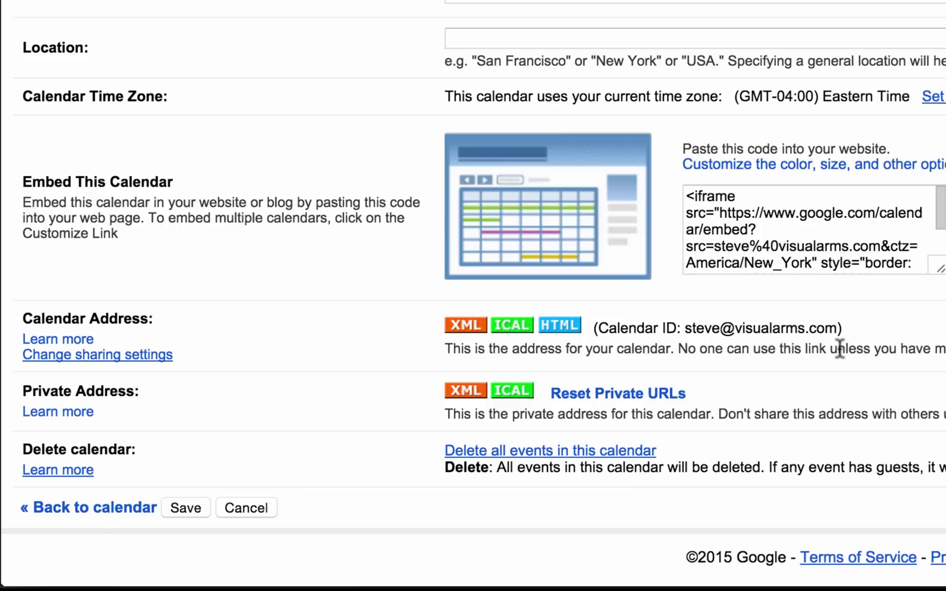
# Step: In the widget options, keep Month as the default view and the week button enabled
pyautogui.click(539, 553)
pyautogui.click(776, 153)
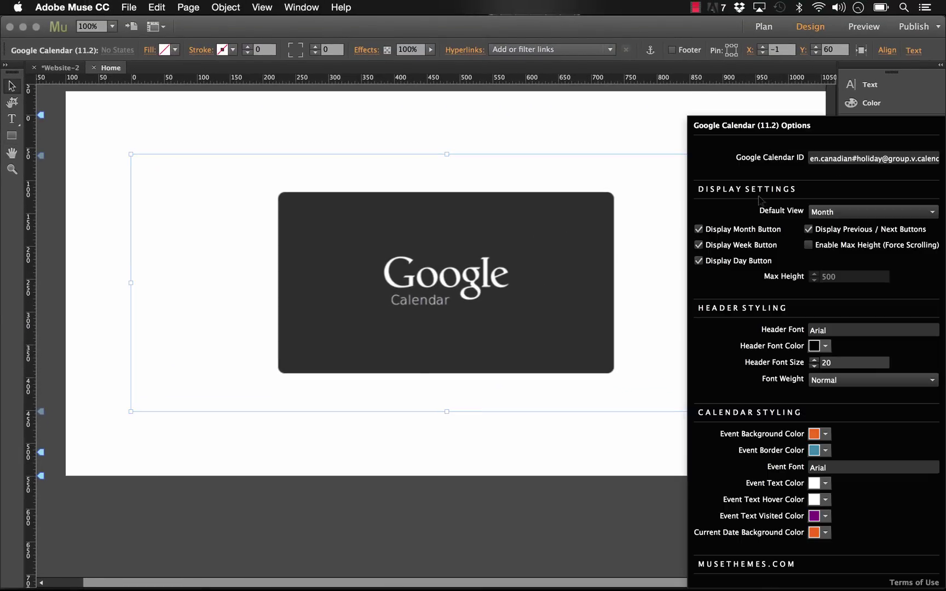
pyautogui.click(821, 215)
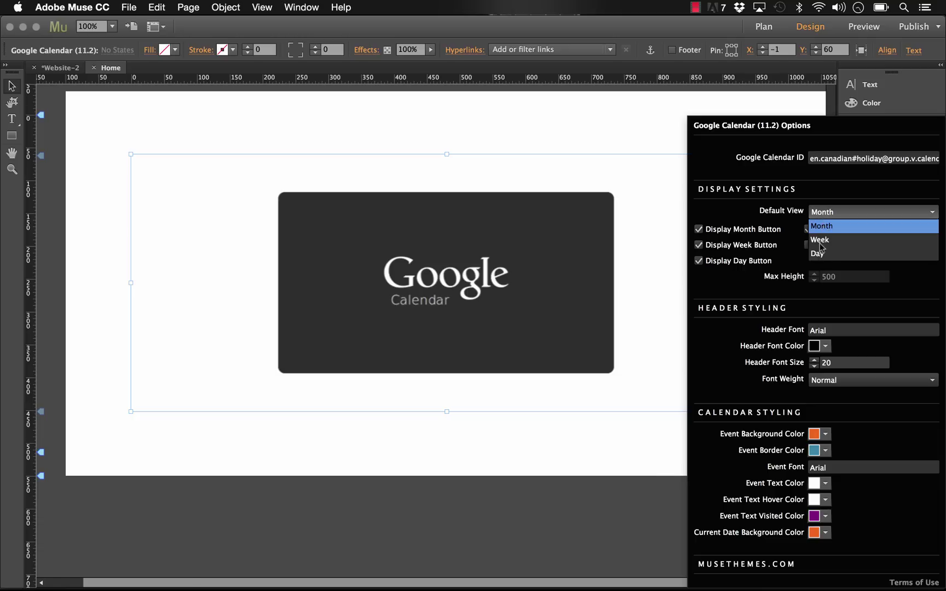
pyautogui.click(815, 186)
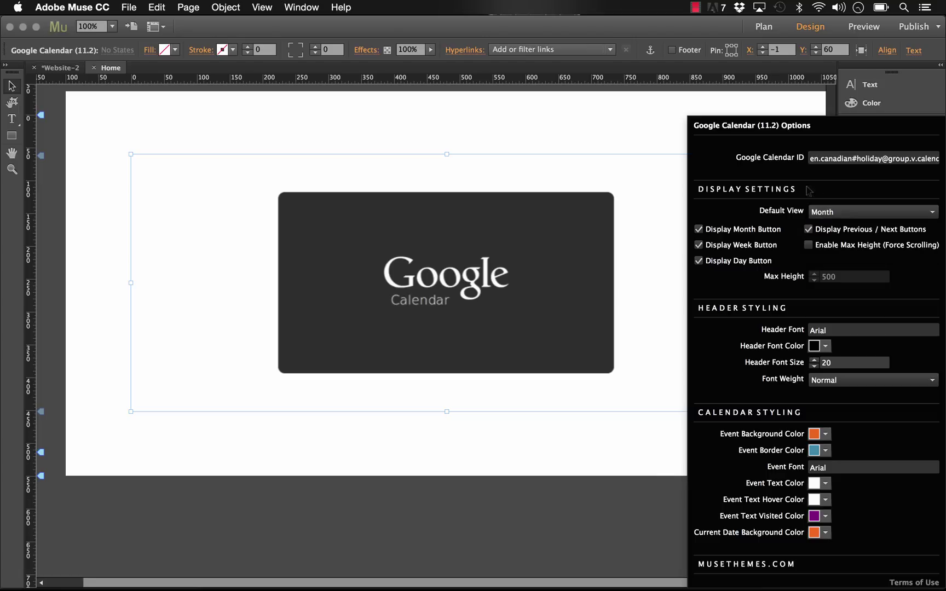
pyautogui.click(698, 245)
pyautogui.click(699, 245)
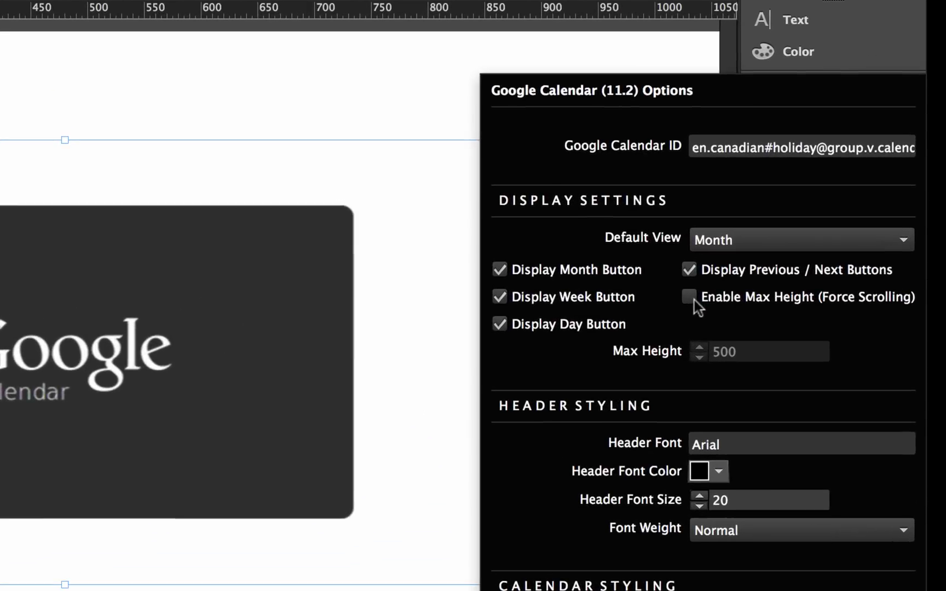
# Step: Enable Max Height, change it from 500 to 300, and close the options
pyautogui.click(811, 246)
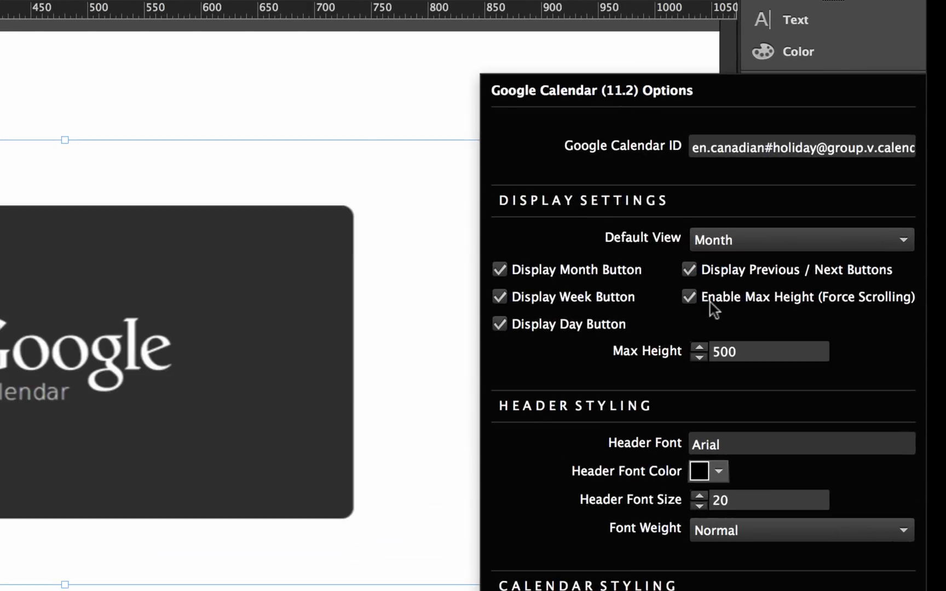
pyautogui.click(721, 354)
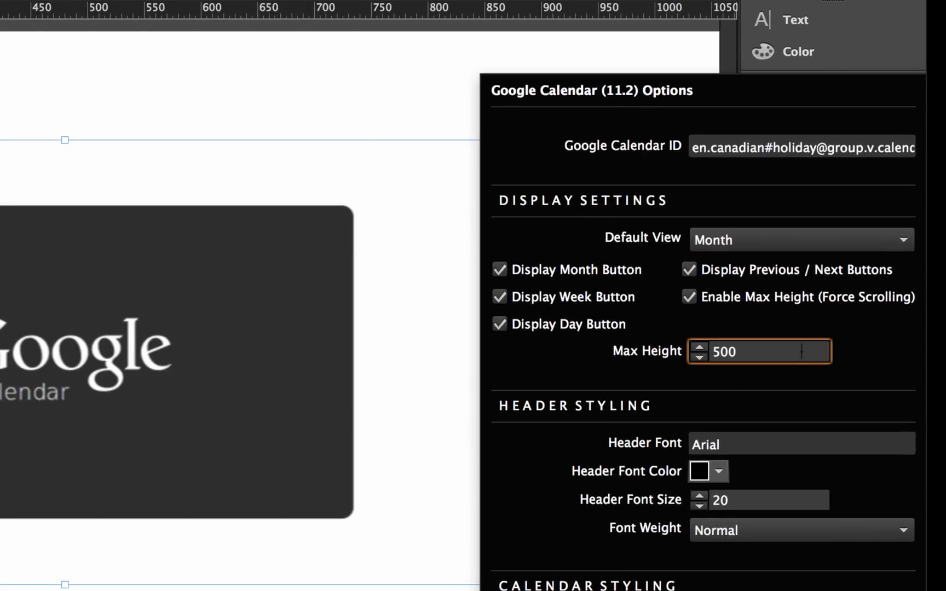
pyautogui.press('BackSpace')
pyautogui.write('3')
pyautogui.press('Return')
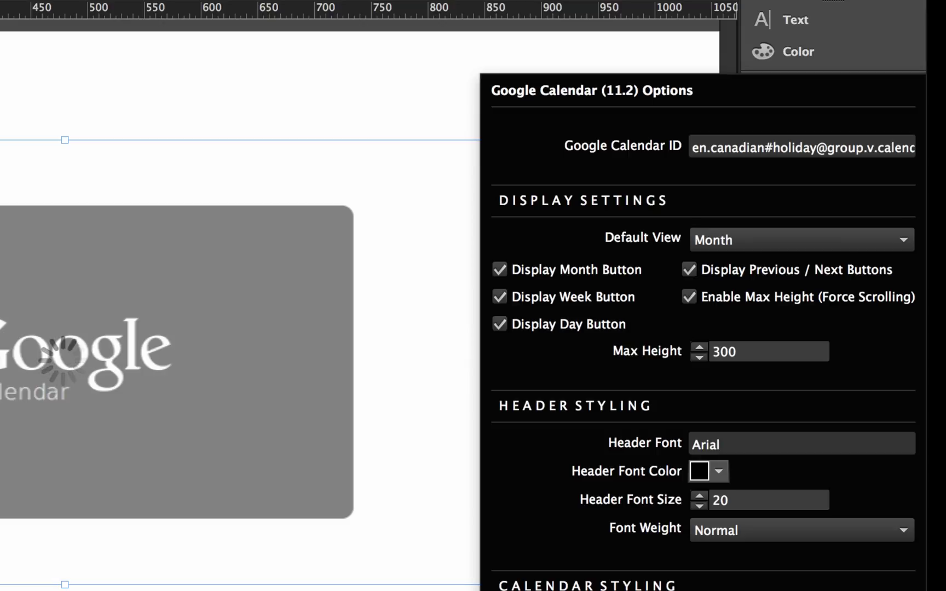
pyautogui.press('Escape')
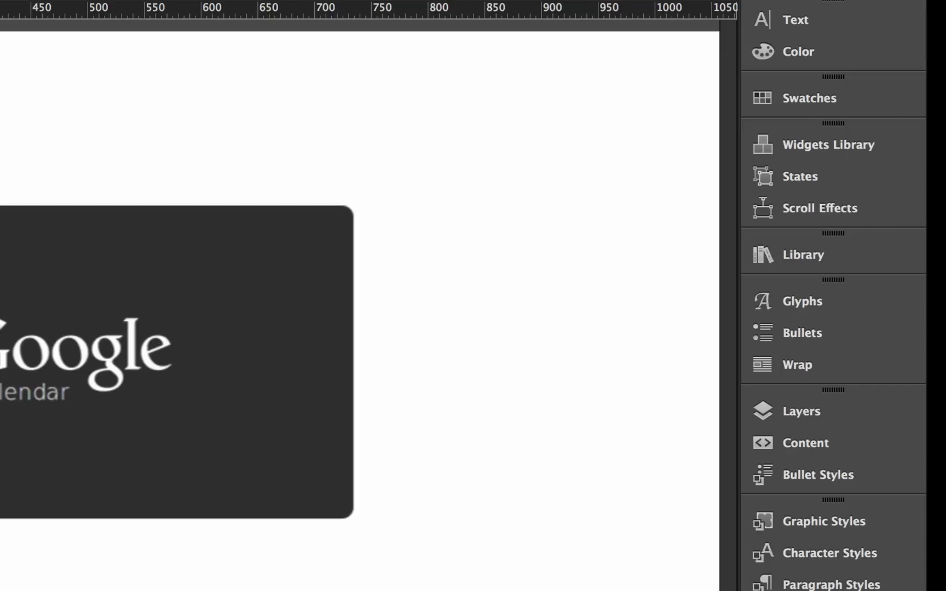
# Step: Preview the page in Chrome, scroll inside the shorter September 2015 calendar, then return to Muse
pyautogui.press('super+shift+e')
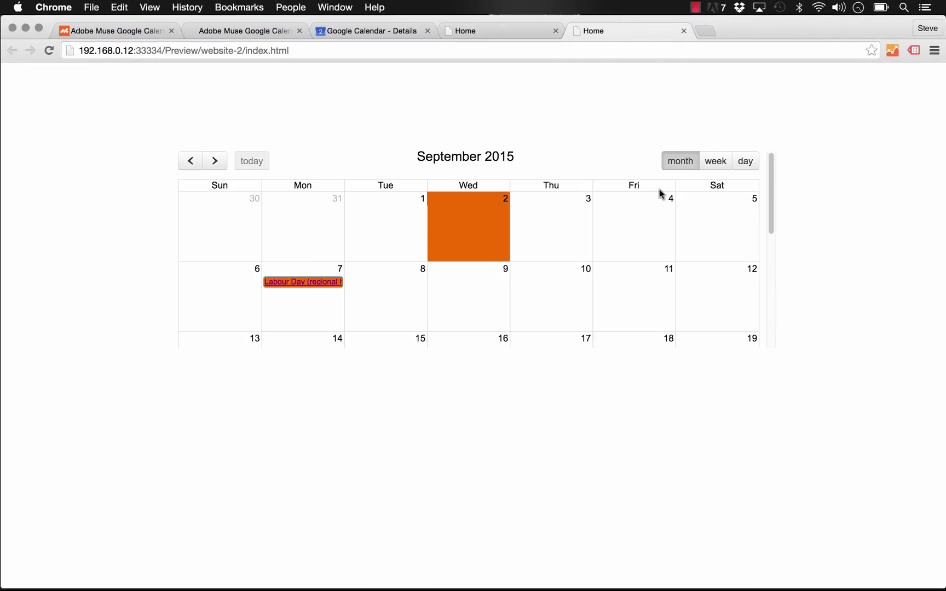
pyautogui.scroll(-5, 593, 224)
pyautogui.scroll(6, 593, 224)
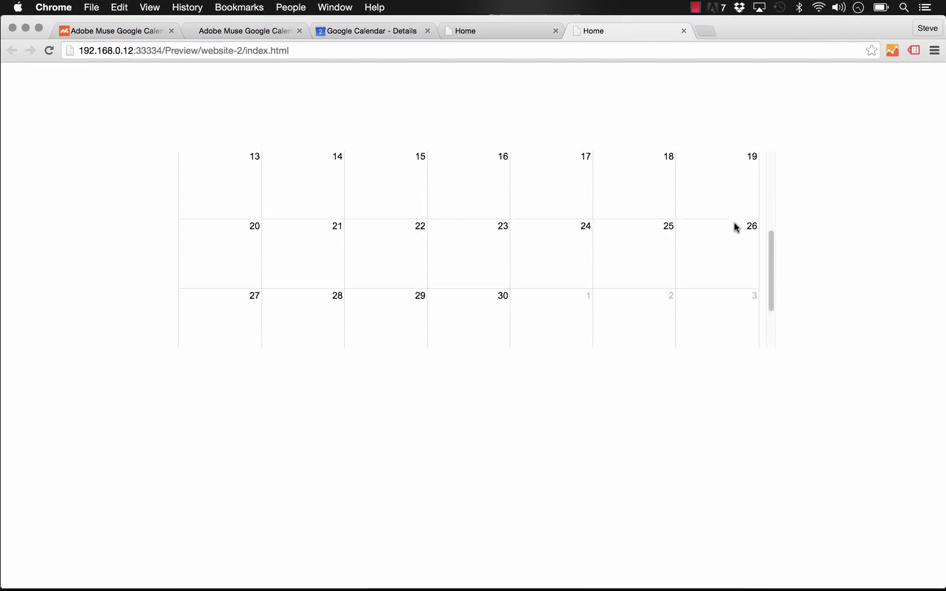
pyautogui.press('super+Tab')
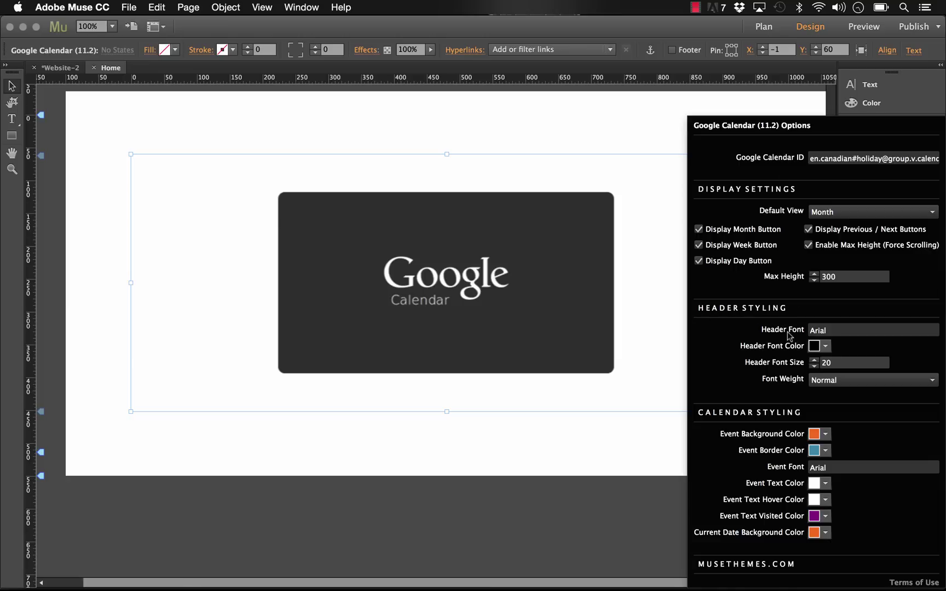
# Step: Set the calendar header font to montserrat, colour grey, size 18
pyautogui.click(841, 327)
pyautogui.write('montserrat')
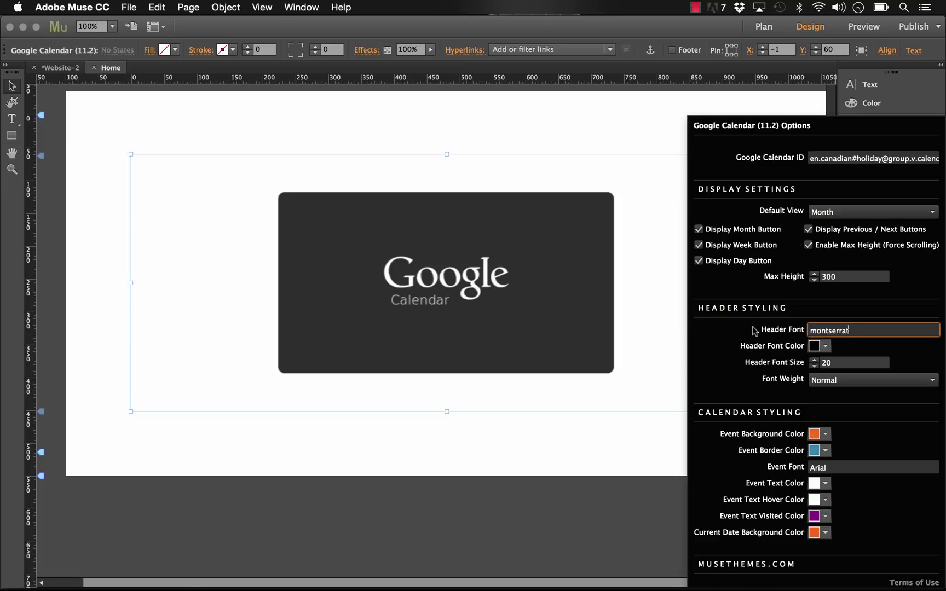
pyautogui.press('Tab')
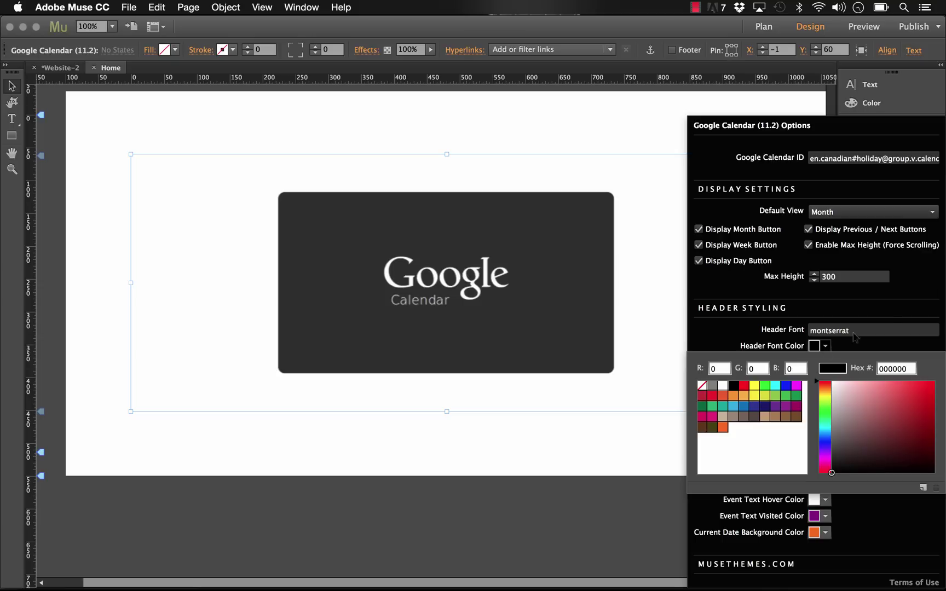
pyautogui.click(878, 327)
pyautogui.click(817, 345)
pyautogui.click(713, 386)
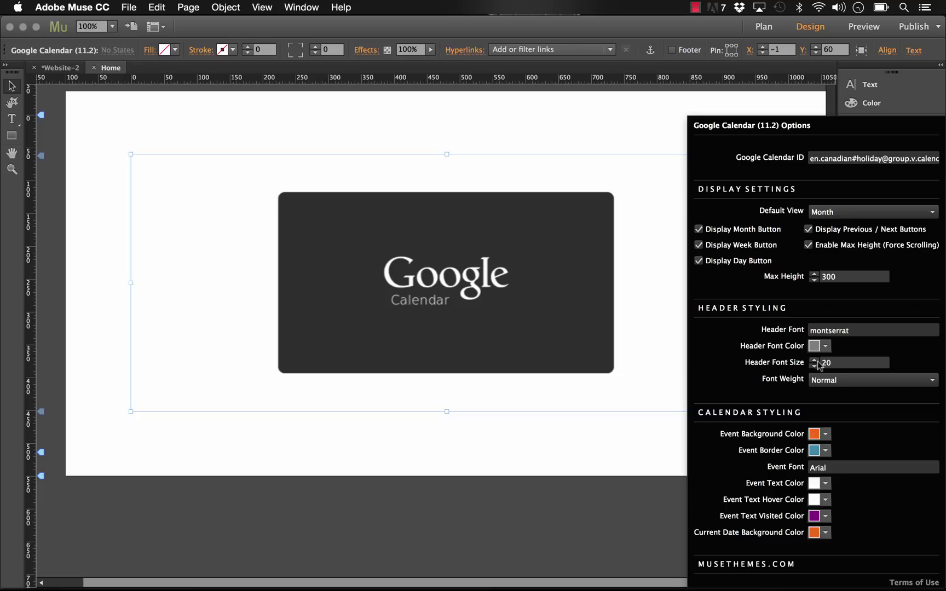
pyautogui.click(814, 366)
pyautogui.click(814, 366)
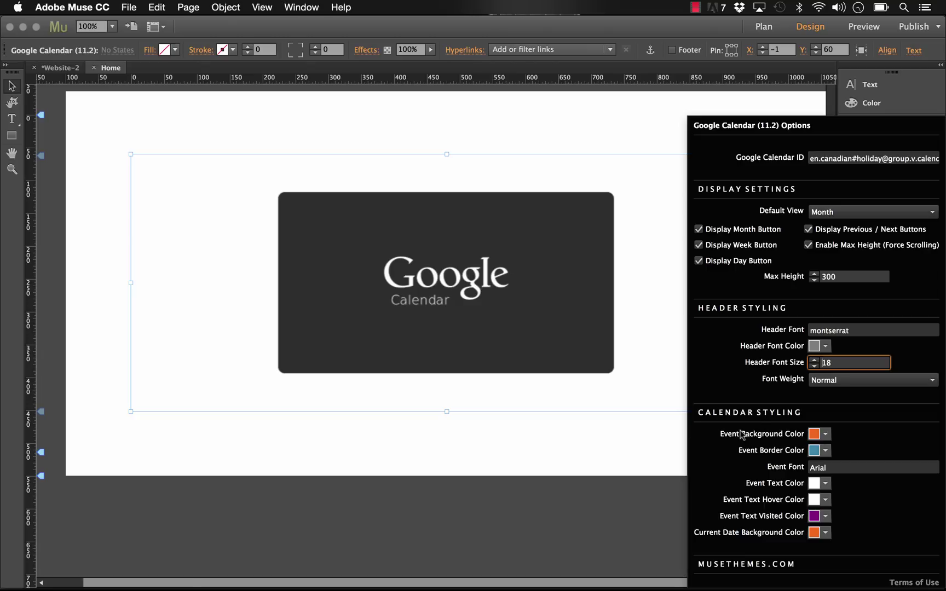
pyautogui.moveTo(424, 588)
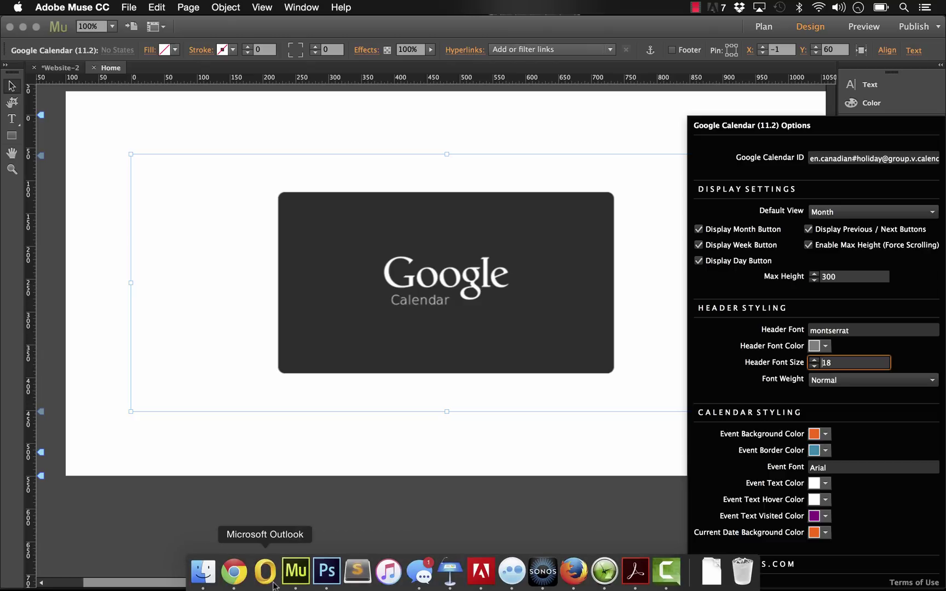
pyautogui.click(235, 570)
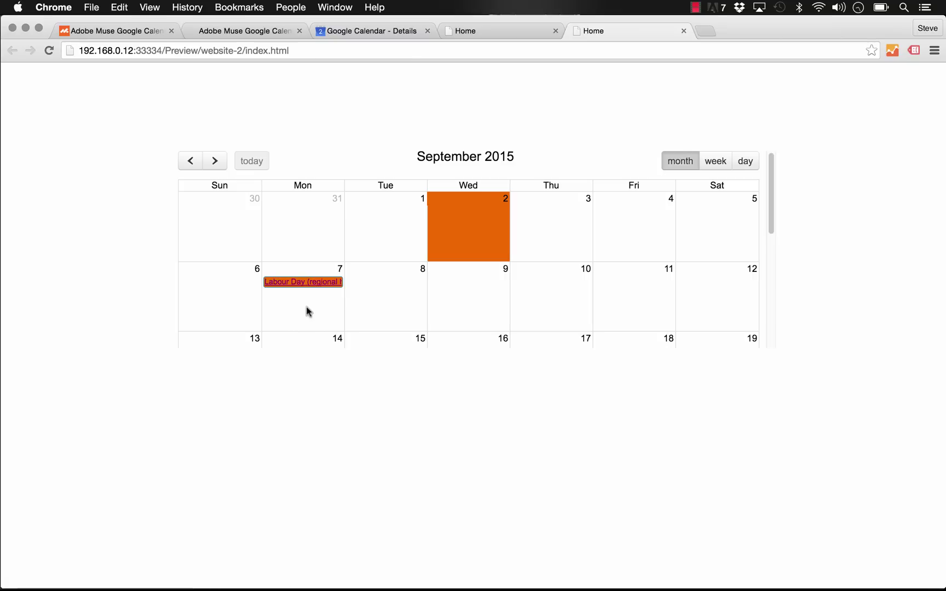
pyautogui.moveTo(249, 589)
pyautogui.click(305, 572)
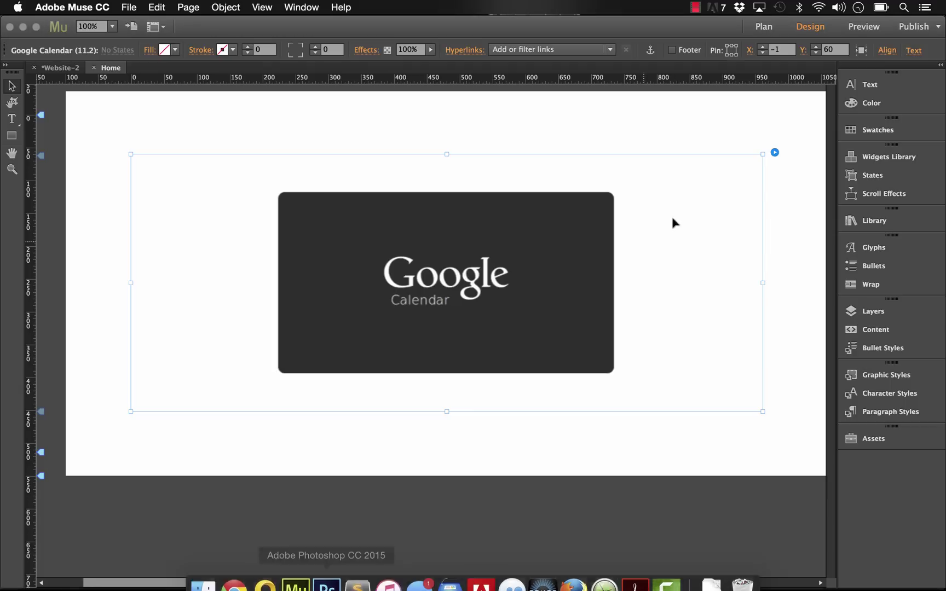
# Step: Set the event border colour to White and the event font to montserrat
pyautogui.click(775, 153)
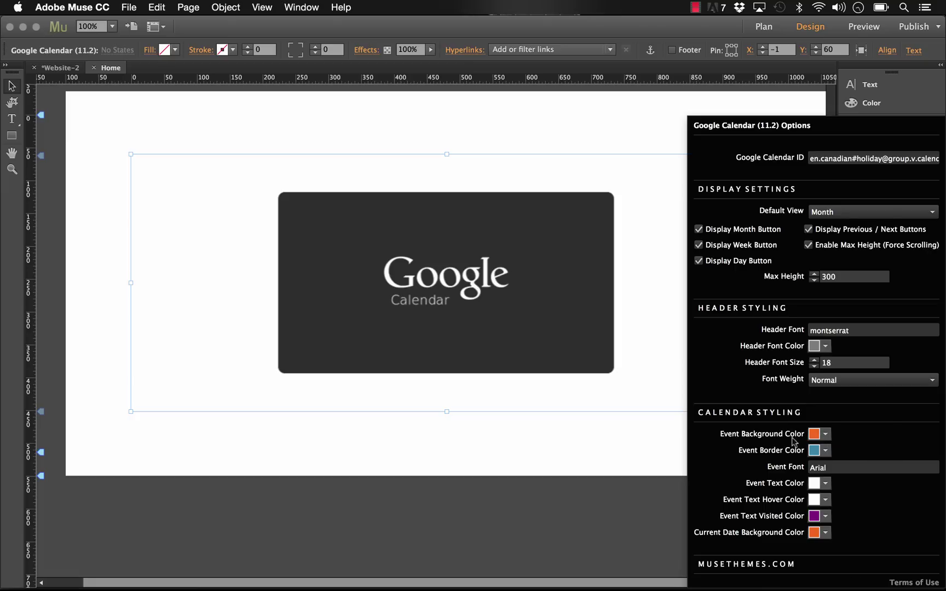
pyautogui.click(826, 450)
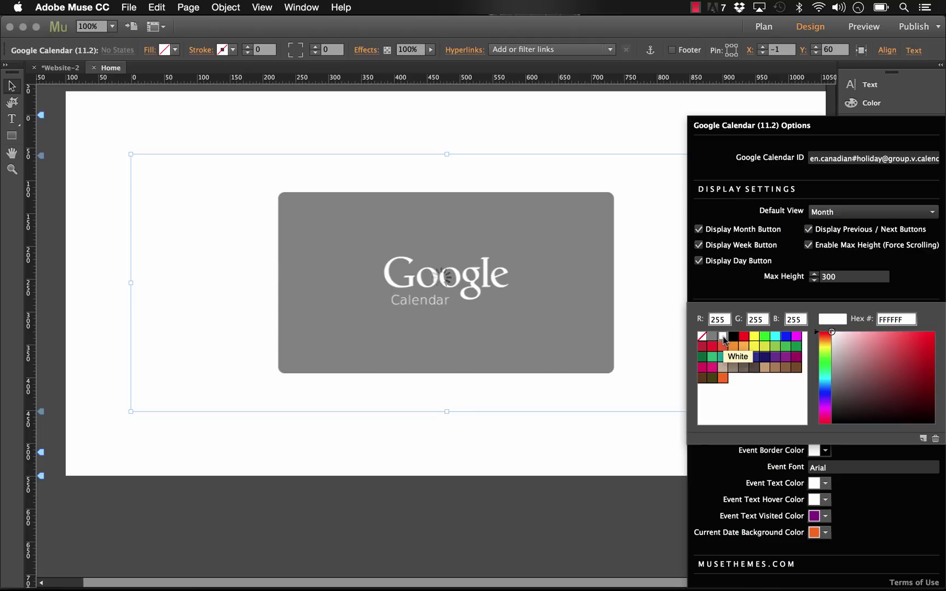
pyautogui.click(723, 337)
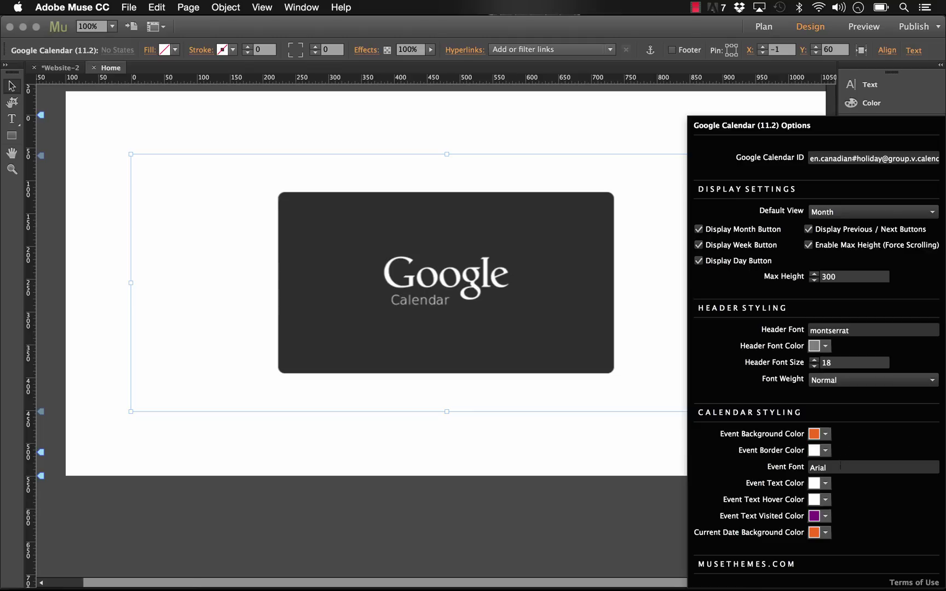
pyautogui.click(840, 467)
pyautogui.write('montserrat')
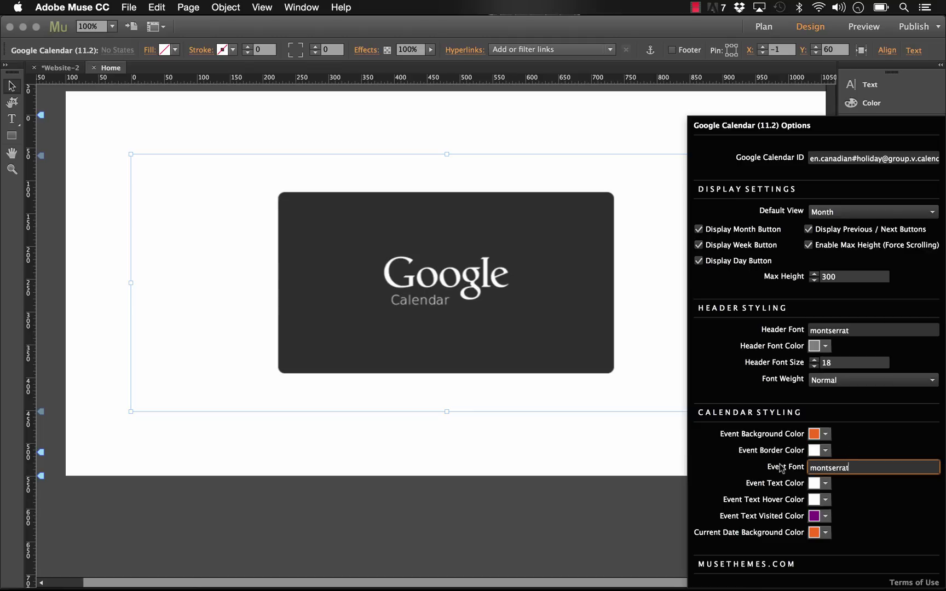
pyautogui.press('Tab')
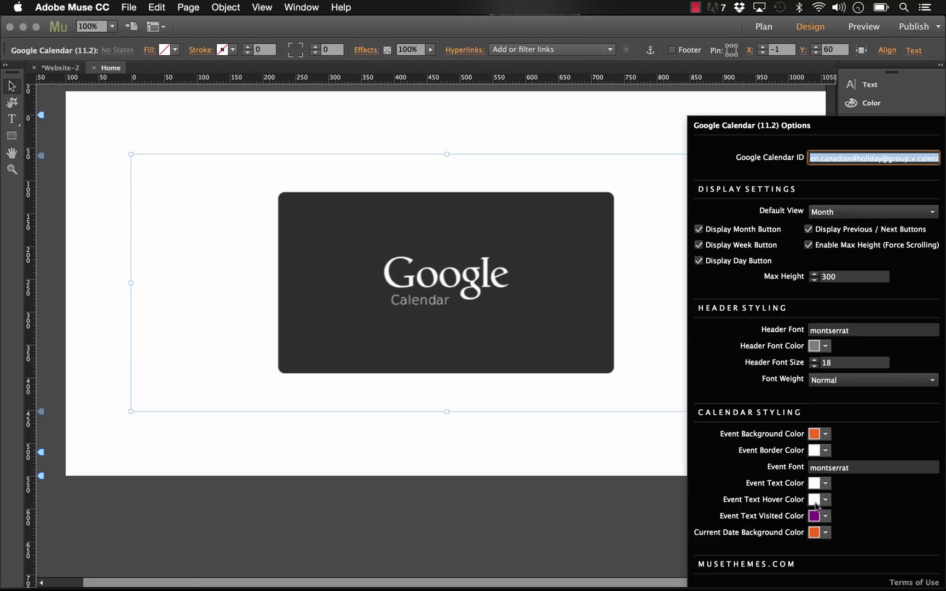
# Step: Set hover text to 50% Grey, visited text to White, and current date background to 50% Grey
pyautogui.click(815, 500)
pyautogui.click(713, 386)
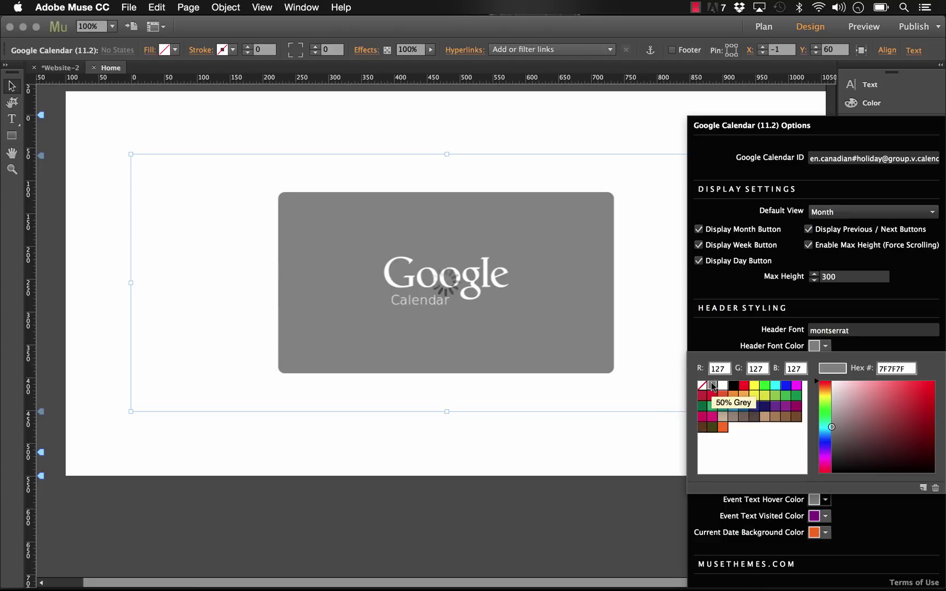
pyautogui.click(690, 480)
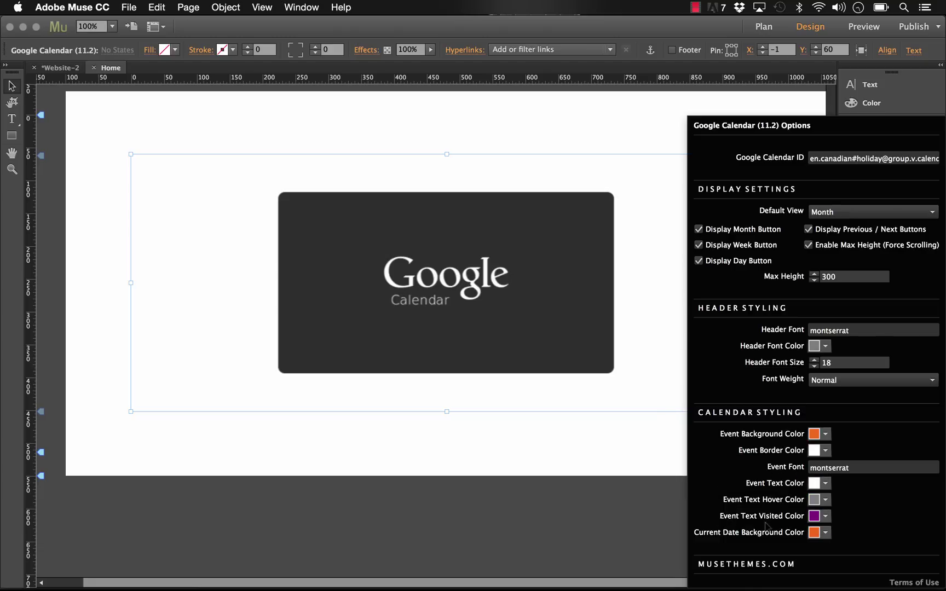
pyautogui.click(820, 517)
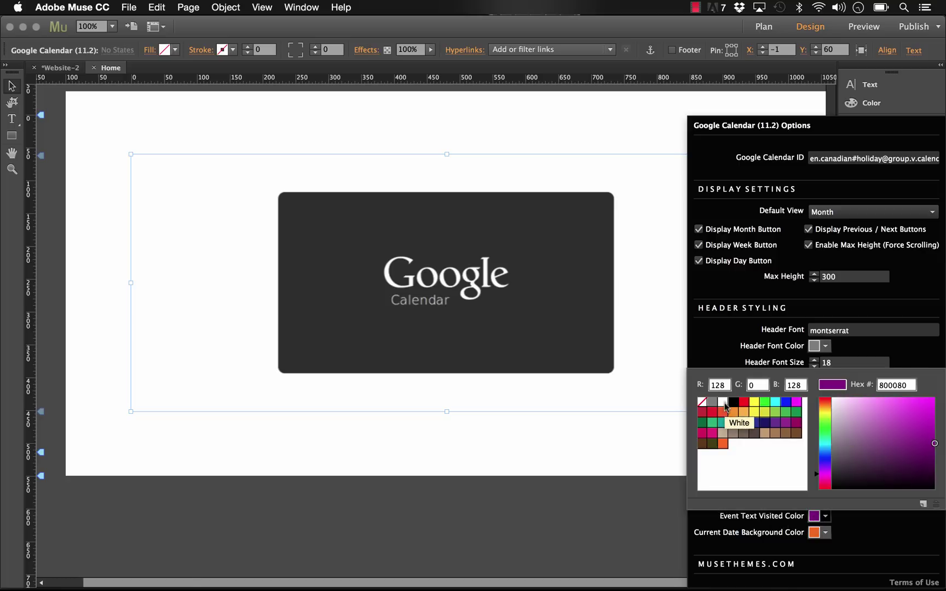
pyautogui.click(725, 404)
pyautogui.click(705, 481)
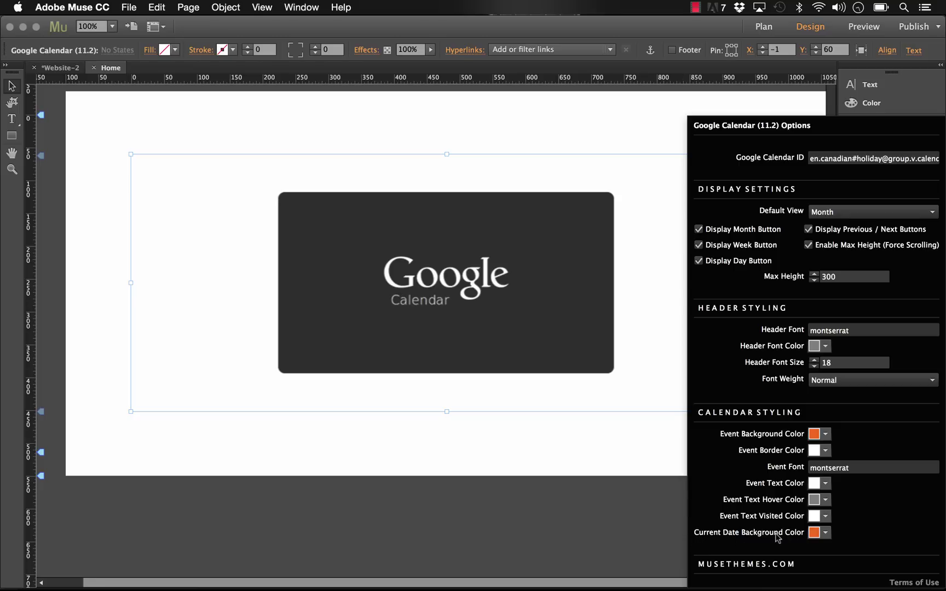
pyautogui.click(823, 533)
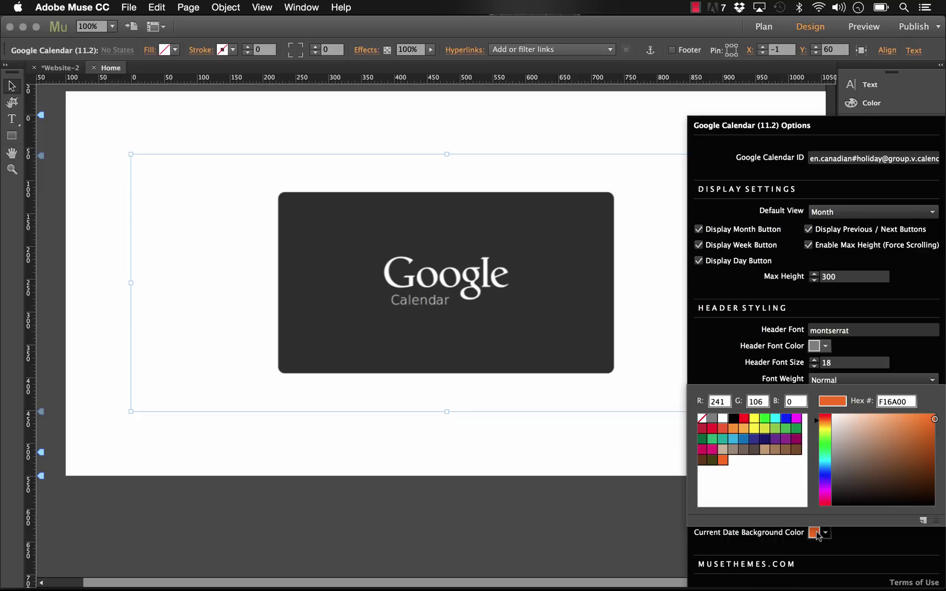
pyautogui.click(712, 418)
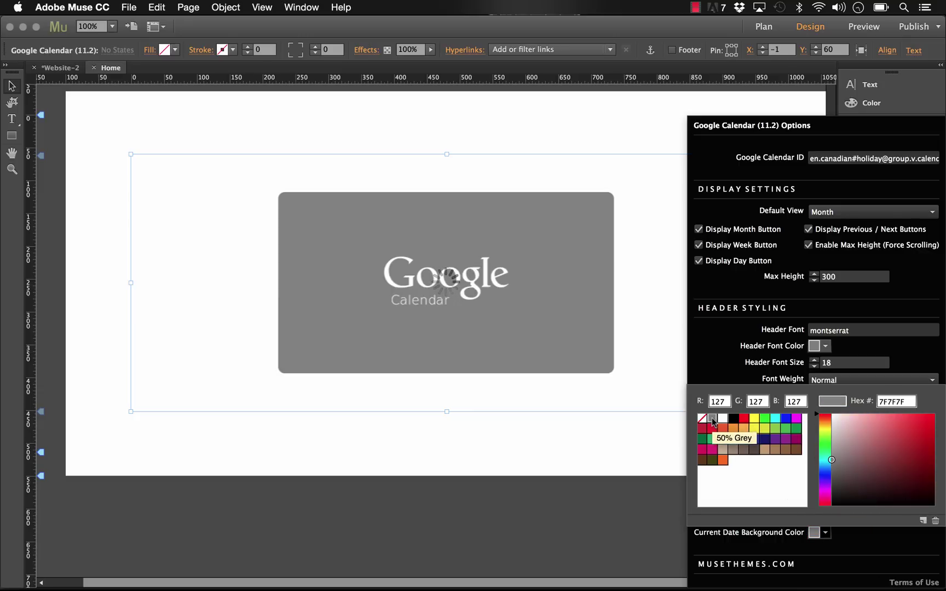
pyautogui.press('Escape')
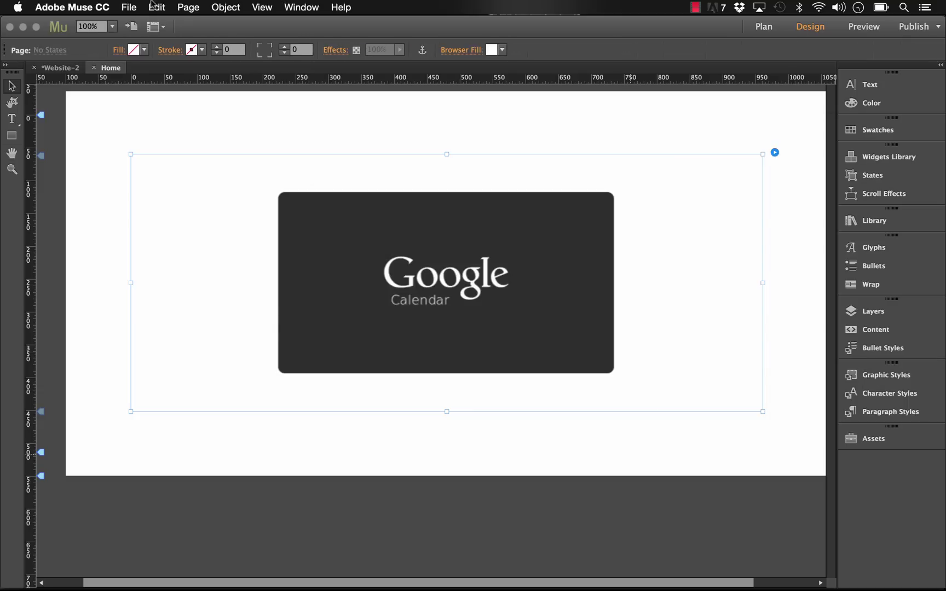
# Step: Preview the restyled September 2015 calendar in Chrome, scrolling to check the grey current date and Labour Day event
pyautogui.click(137, 9)
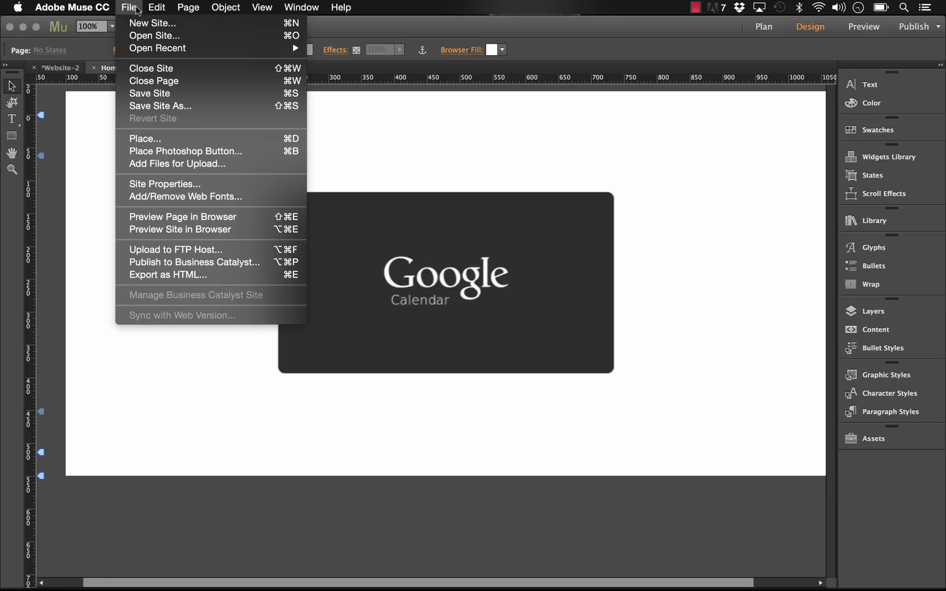
pyautogui.click(181, 219)
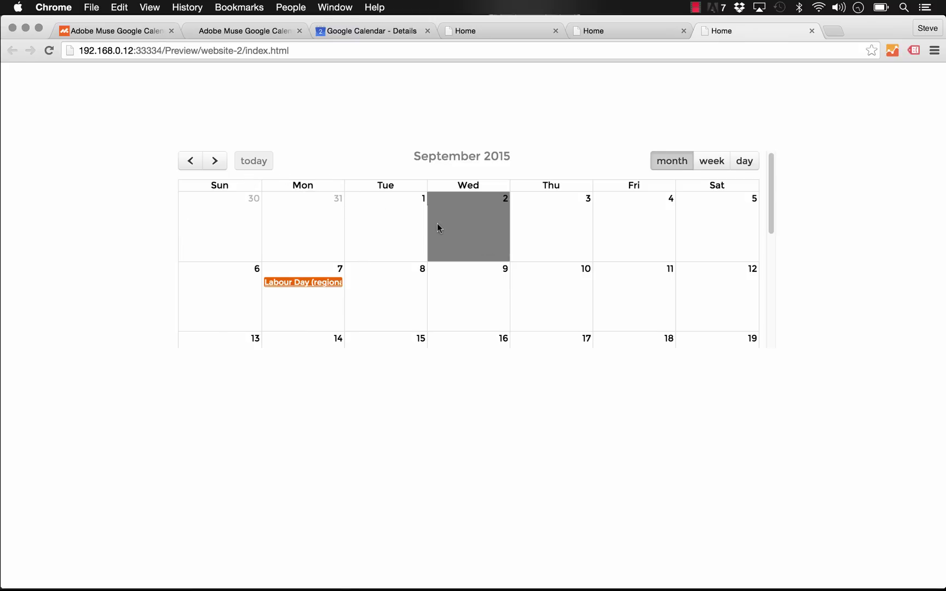
pyautogui.scroll(-2, 437, 222)
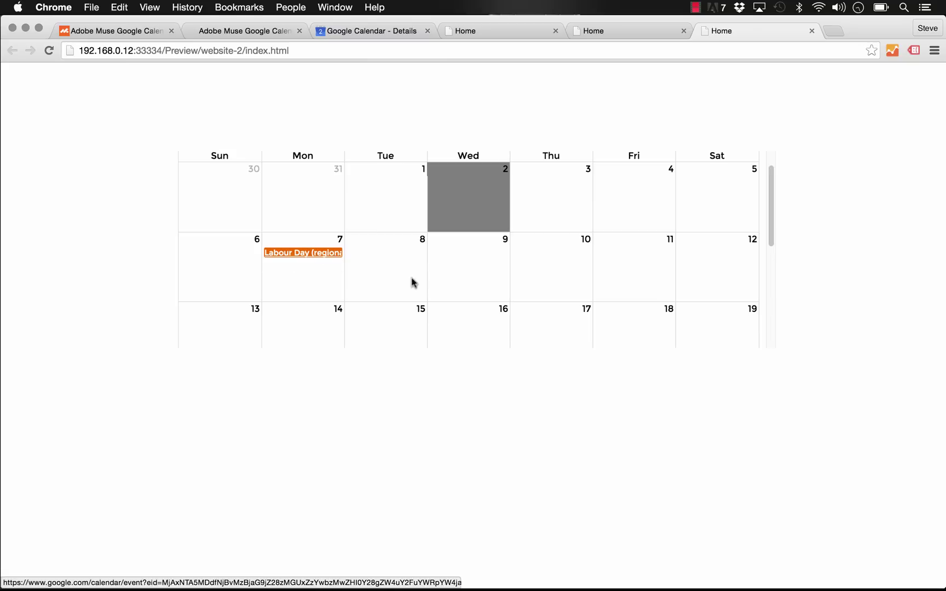
pyautogui.scroll(-5, 437, 281)
pyautogui.scroll(8, 437, 281)
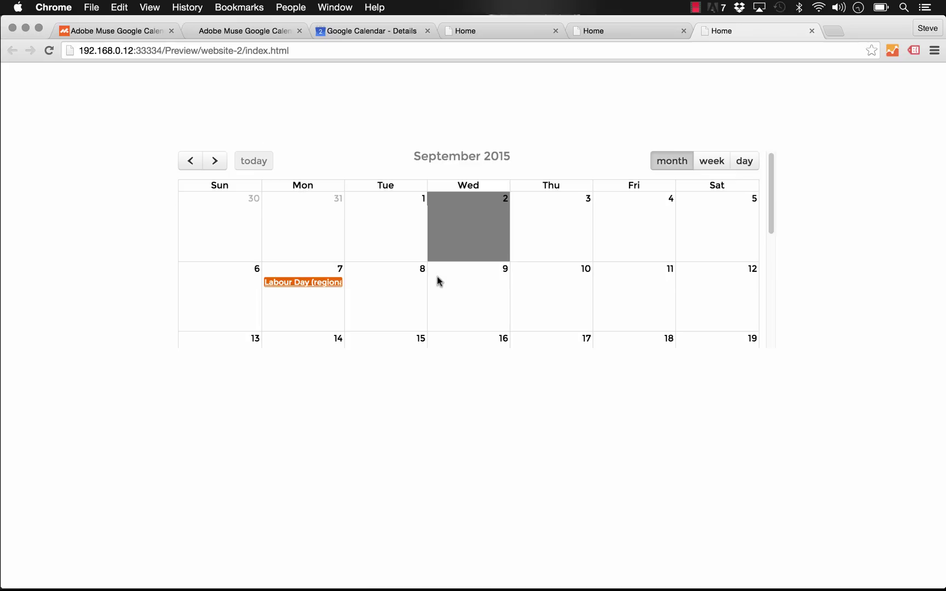